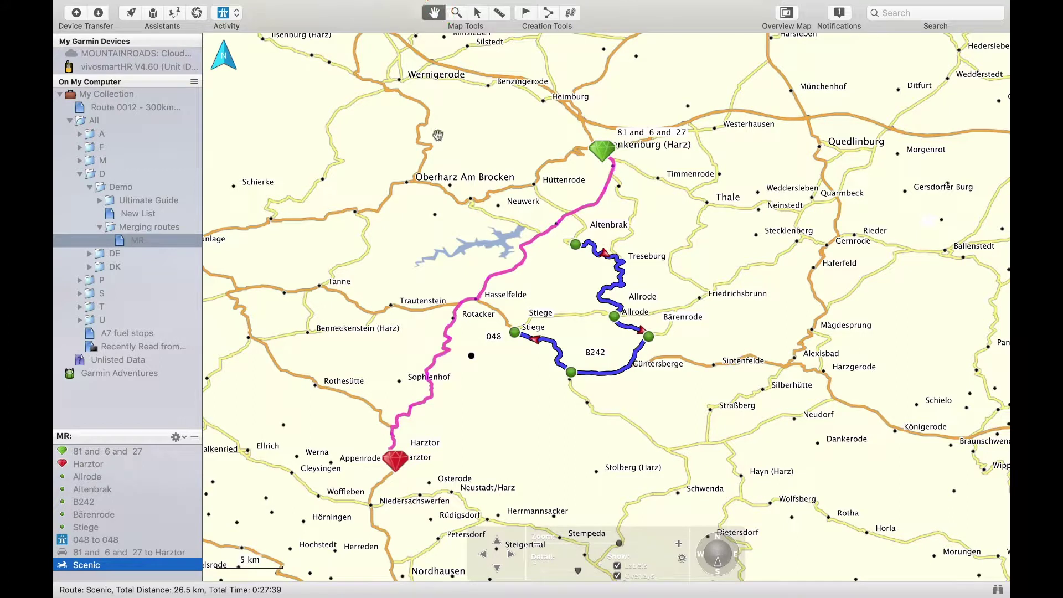
# Expand the Merging routes folder's MR list and review the 048 to 048, Harztor and Scenic routes.
pyautogui.moveTo(427, 386)
pyautogui.click(136, 227)
pyautogui.click(134, 242)
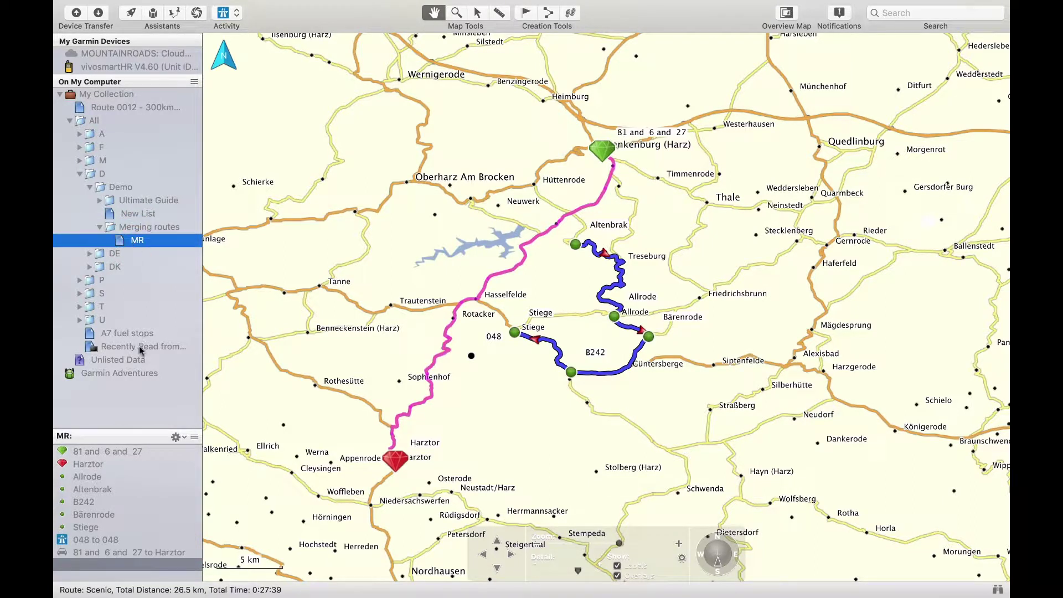
pyautogui.click(90, 542)
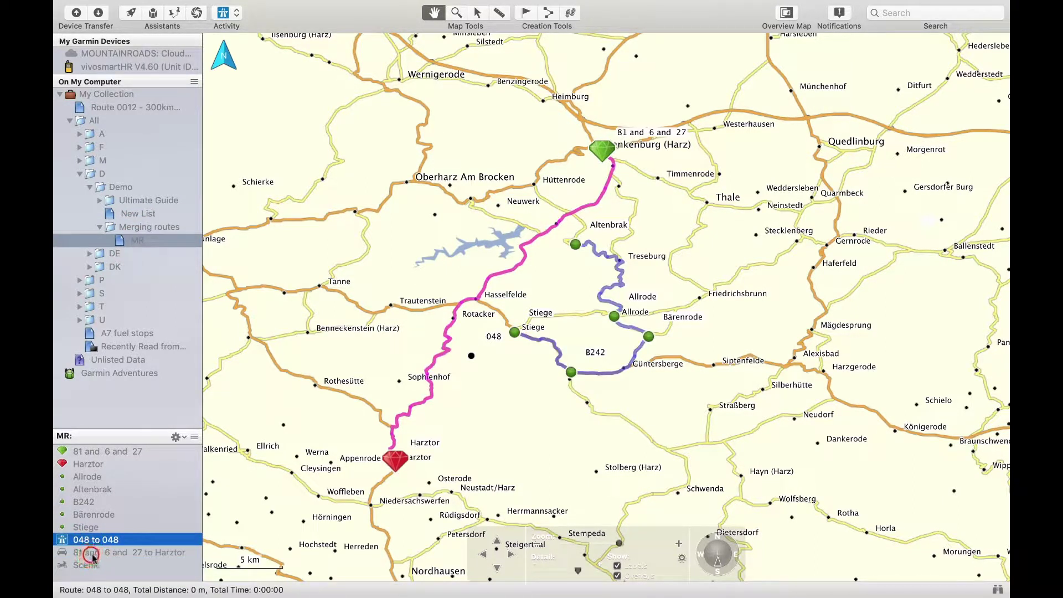
pyautogui.click(91, 552)
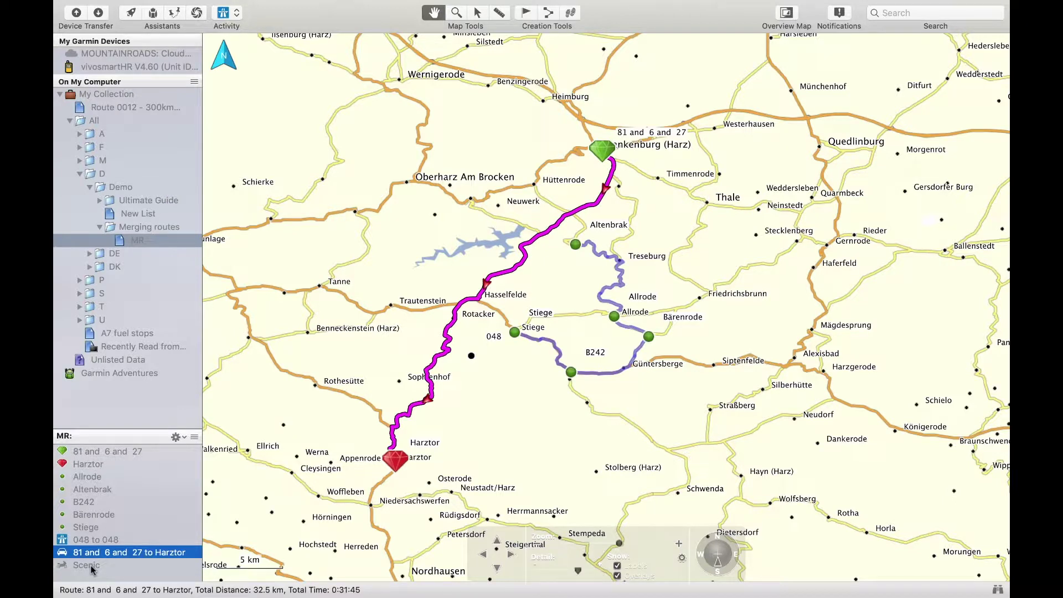
pyautogui.click(88, 566)
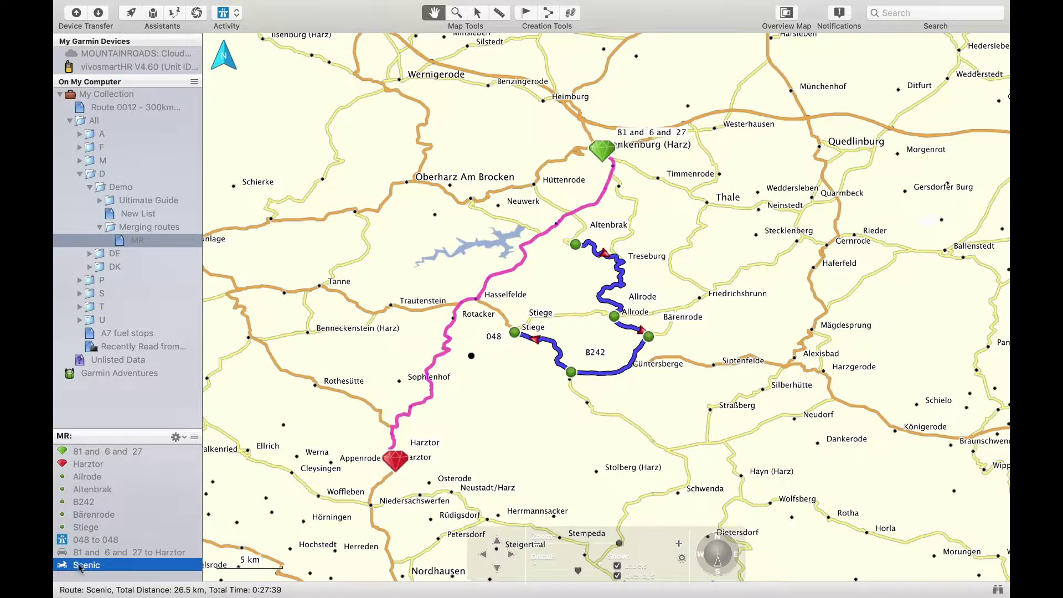
# Delete the 048 to 048 route and rename '81 and 6 and 27 to Harztor' to 'Generic'.
pyautogui.rightClick(78, 541)
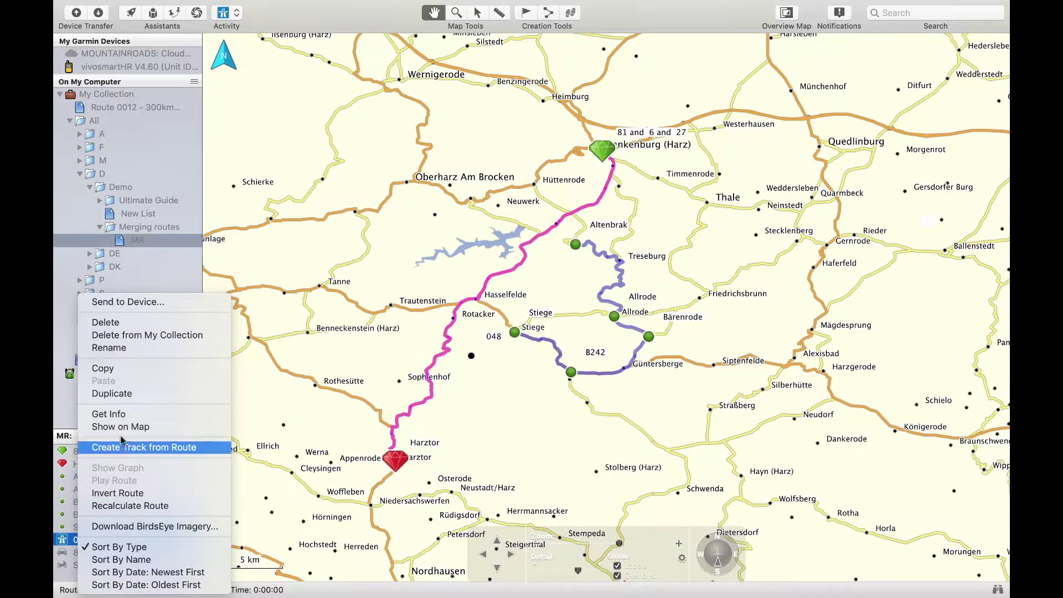
pyautogui.click(107, 322)
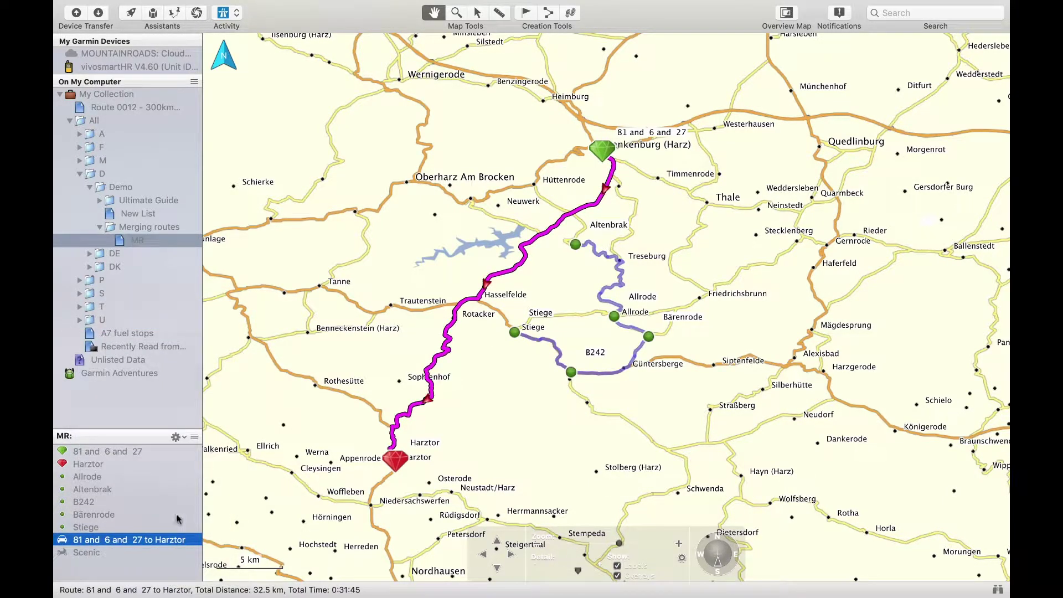
pyautogui.click(101, 540)
pyautogui.write('Generic')
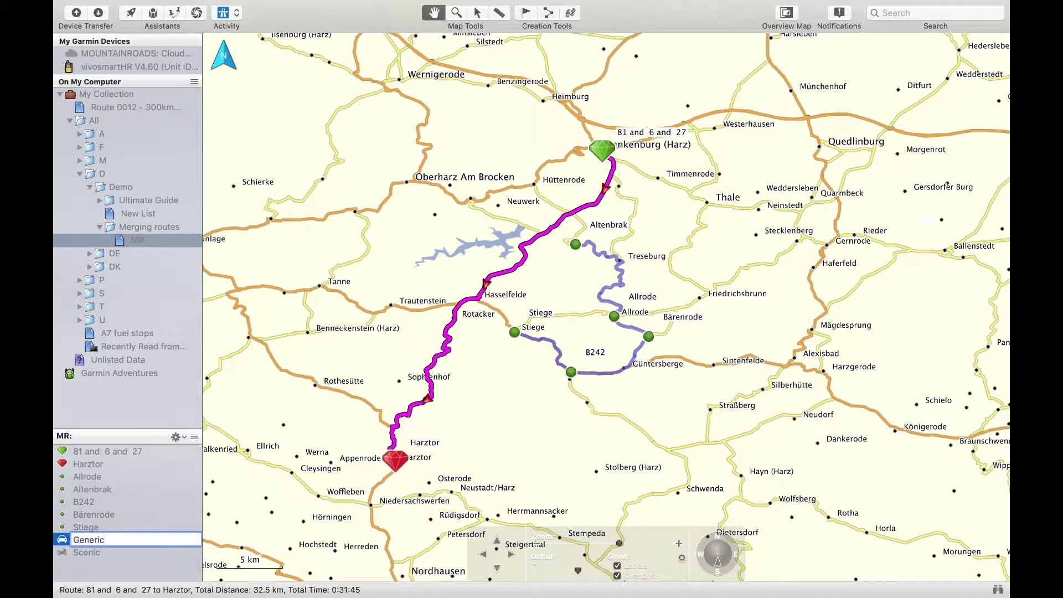
pyautogui.press('Return')
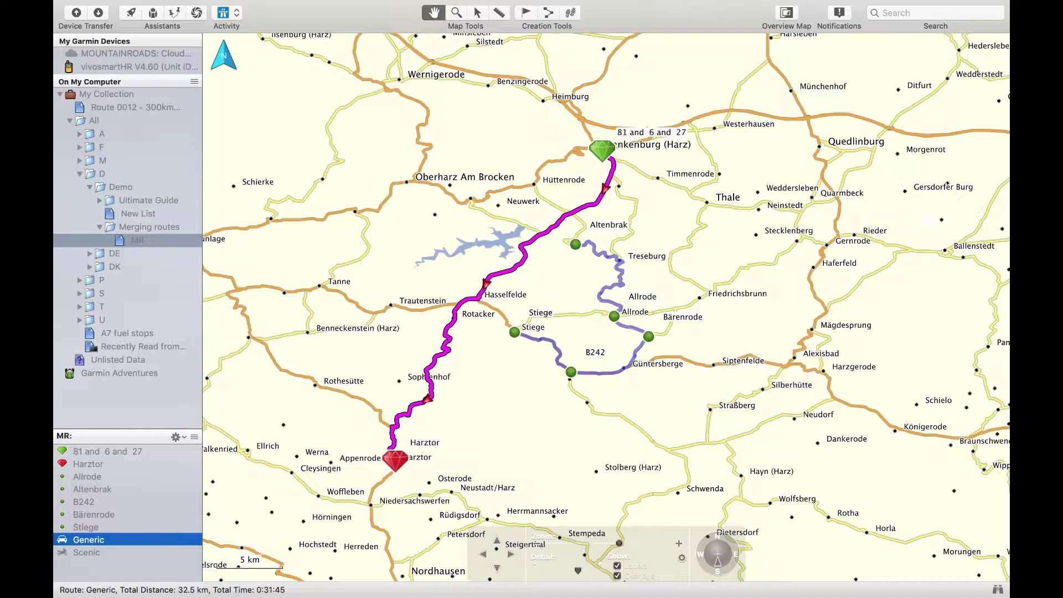
# Duplicate the Generic route without duplicating its waypoints, creating 'Generic 1'.
pyautogui.rightClick(92, 542)
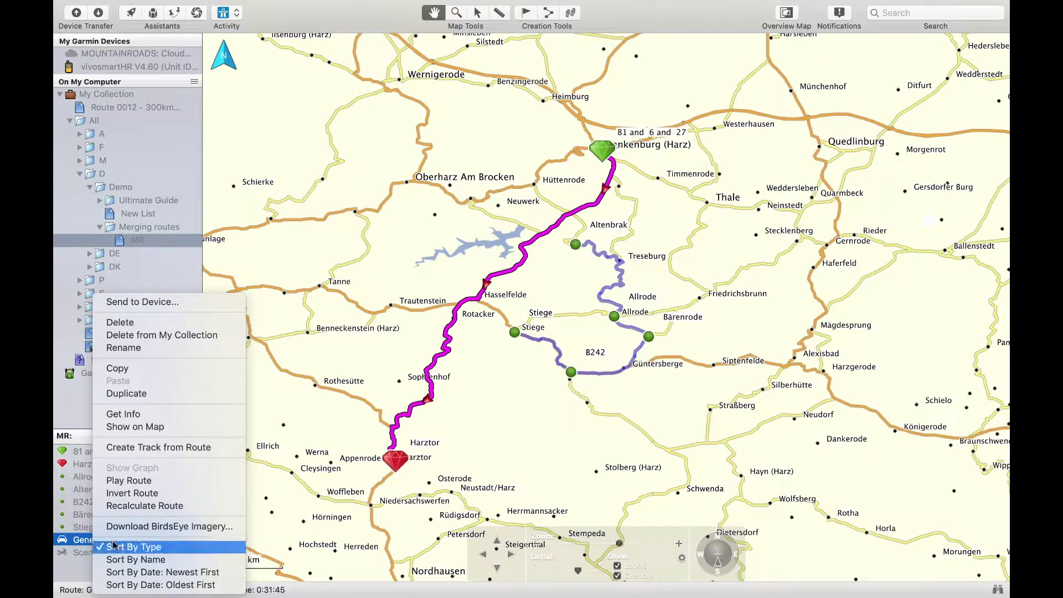
pyautogui.click(140, 396)
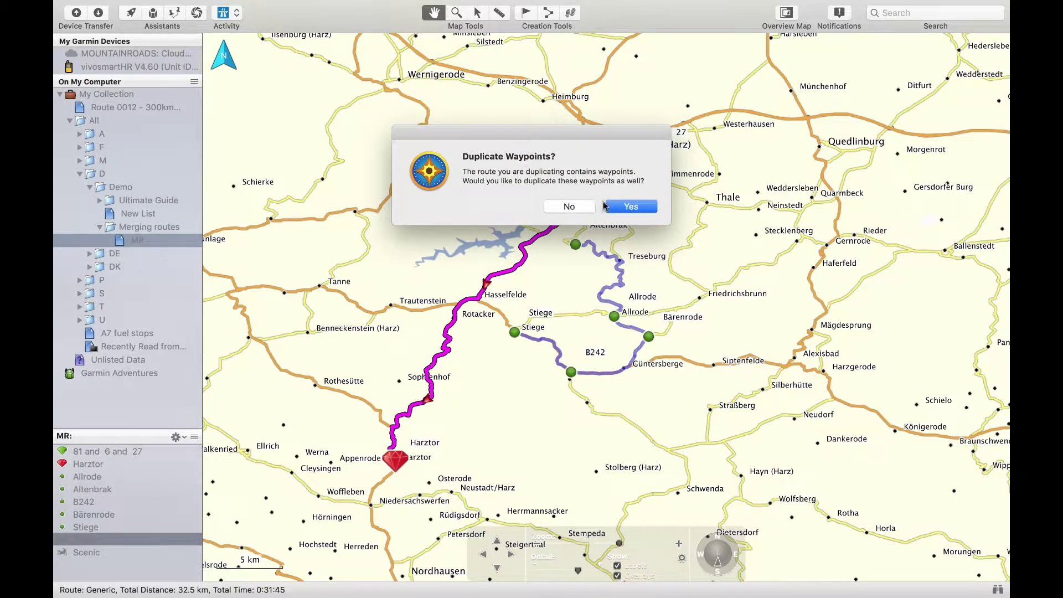
pyautogui.click(576, 206)
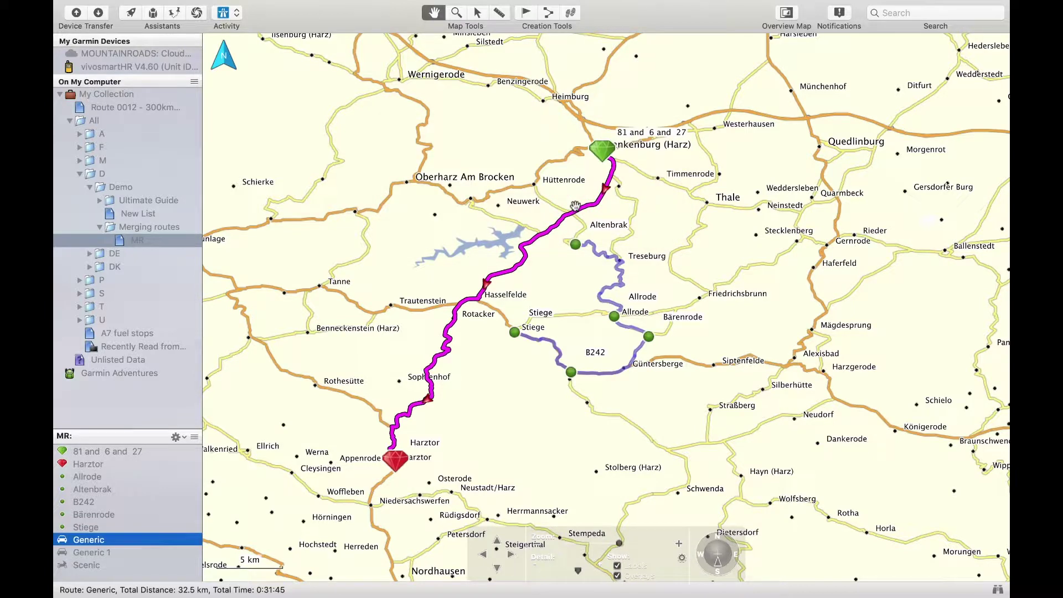
pyautogui.click(92, 555)
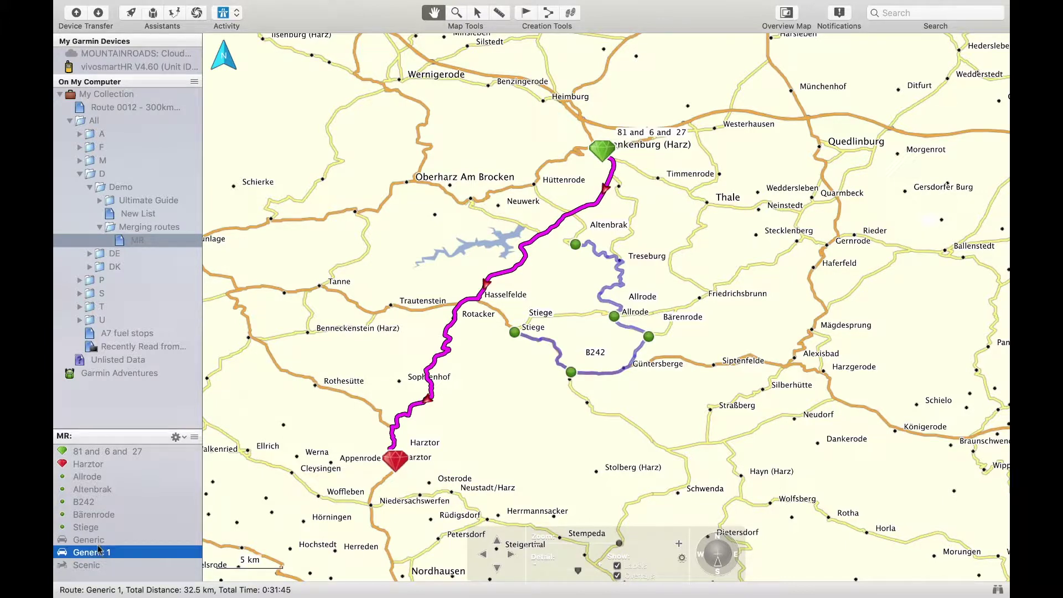
# Delete the original Generic route, leaving Generic 1 and Scenic.
pyautogui.rightClick(94, 544)
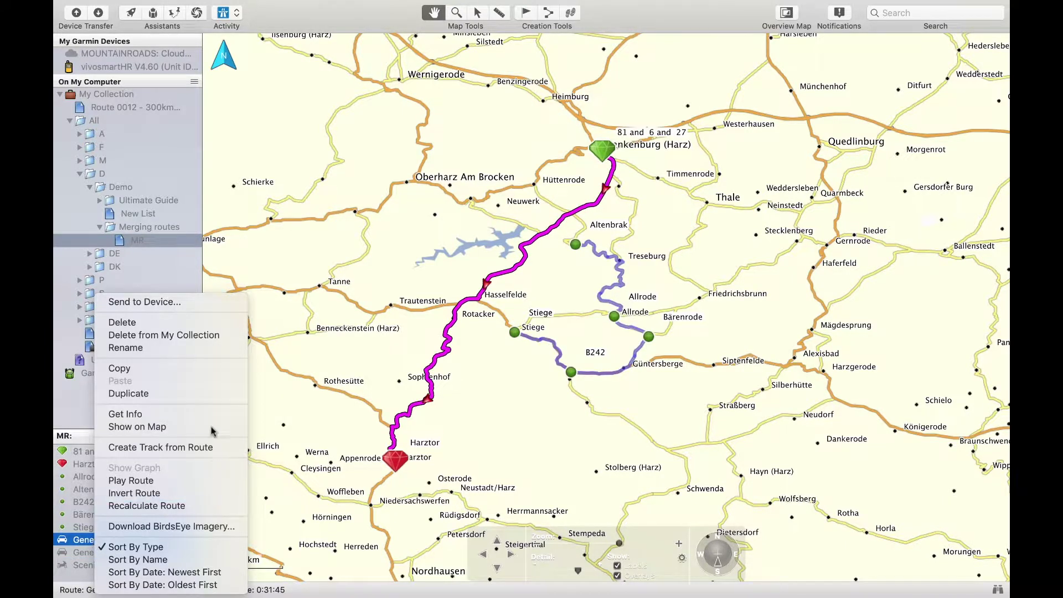
pyautogui.click(145, 328)
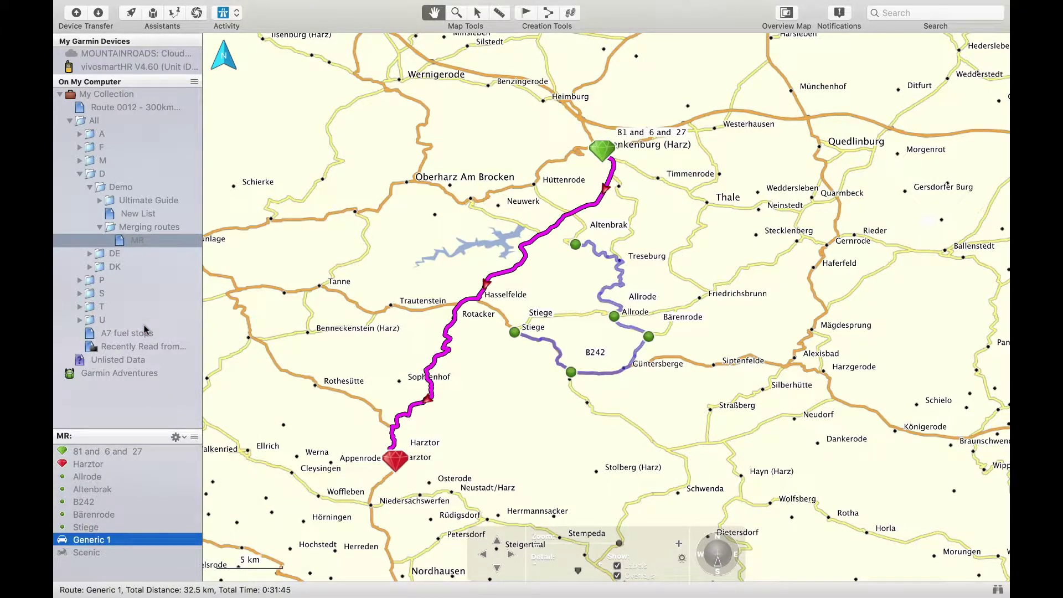
pyautogui.click(96, 553)
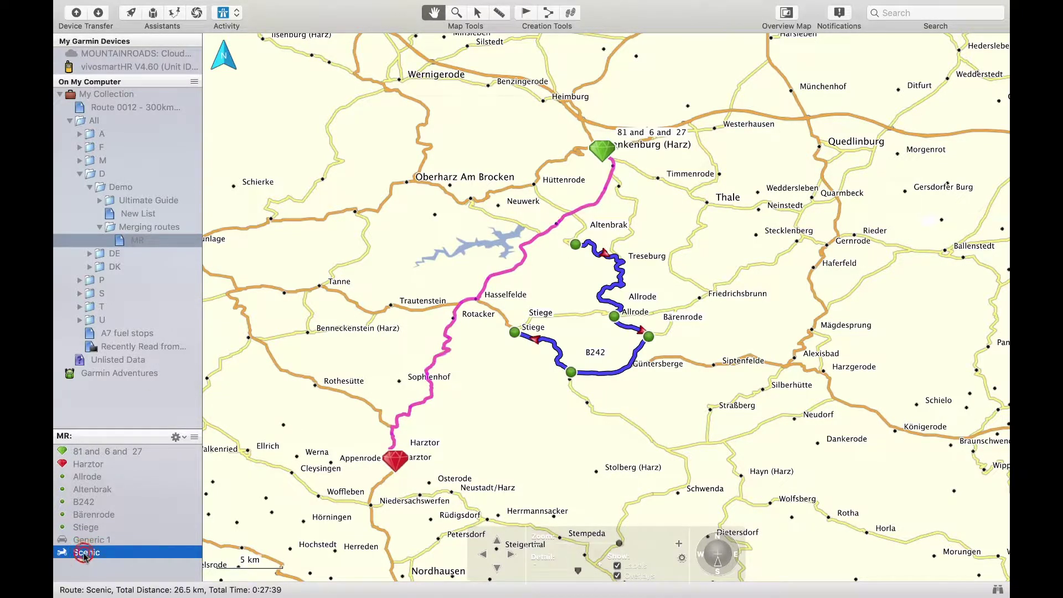
# Invert the Scenic route from its Via Points window so it runs Altenbrak to Stiege.
pyautogui.doubleClick(85, 558)
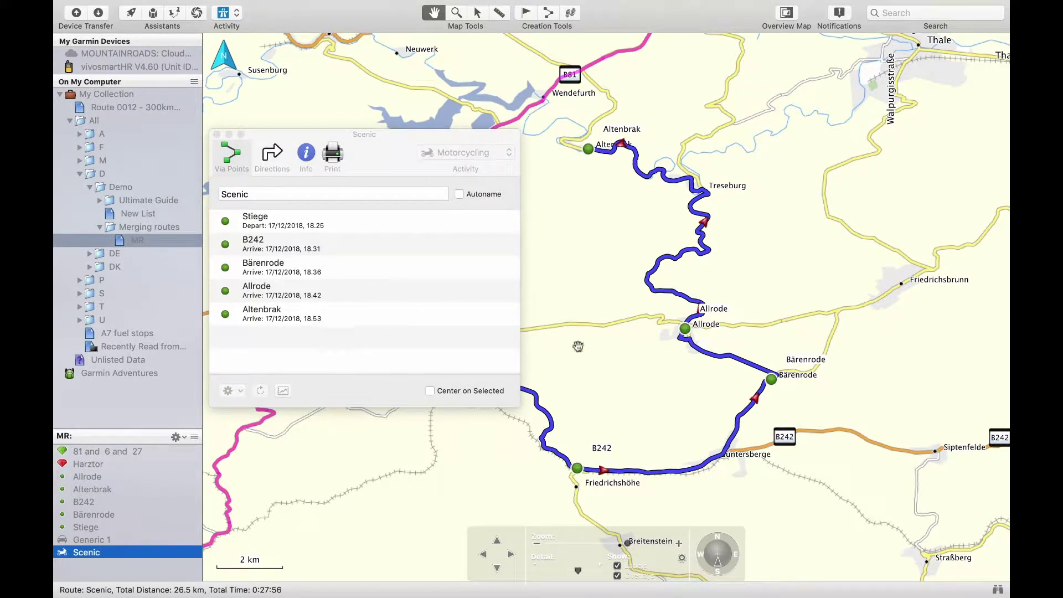
pyautogui.moveTo(388, 134); pyautogui.dragTo(391, 82)
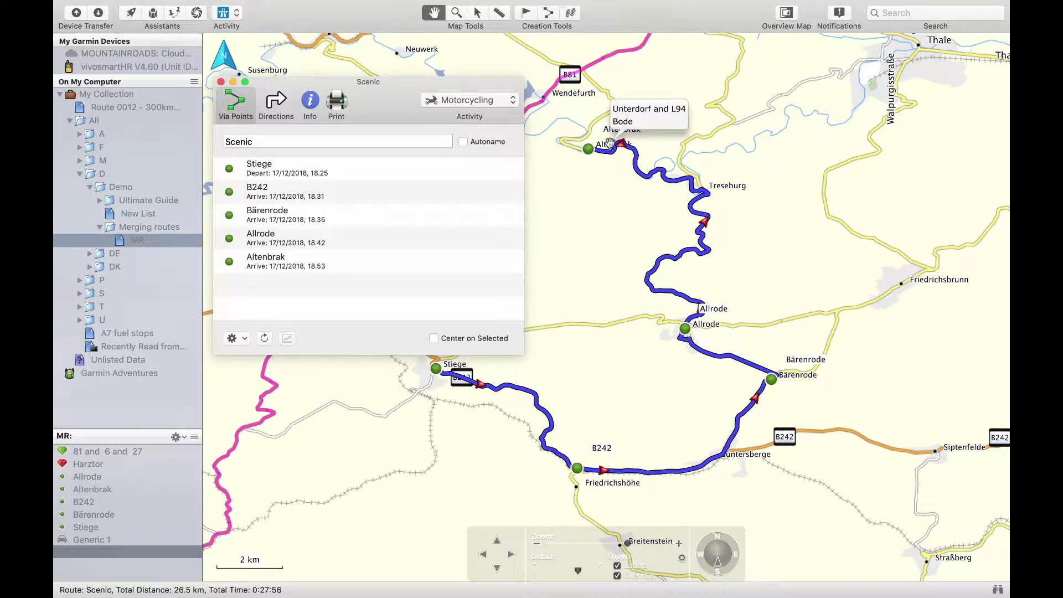
pyautogui.click(245, 338)
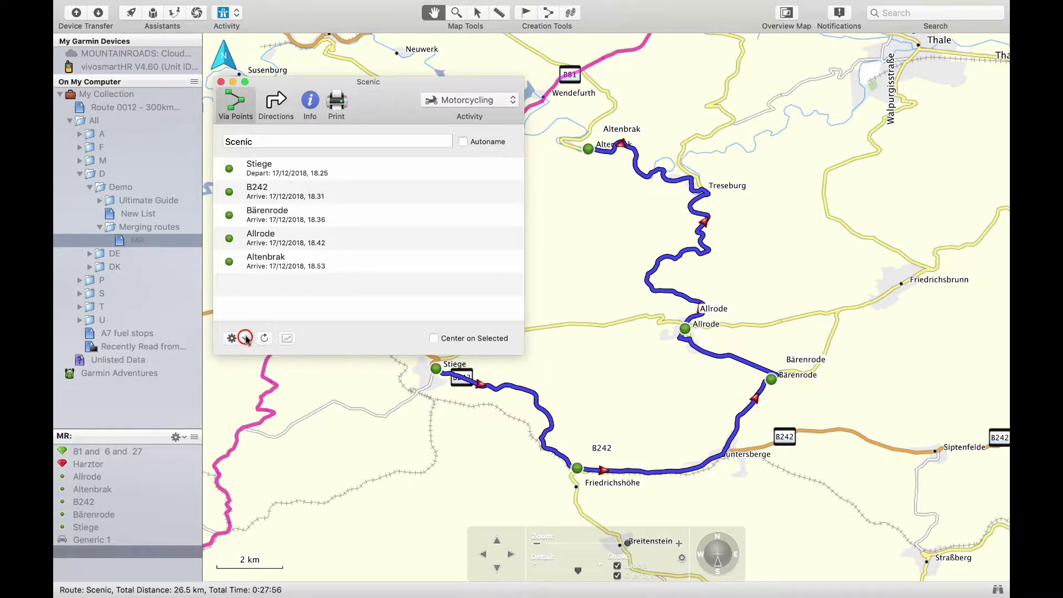
pyautogui.click(255, 367)
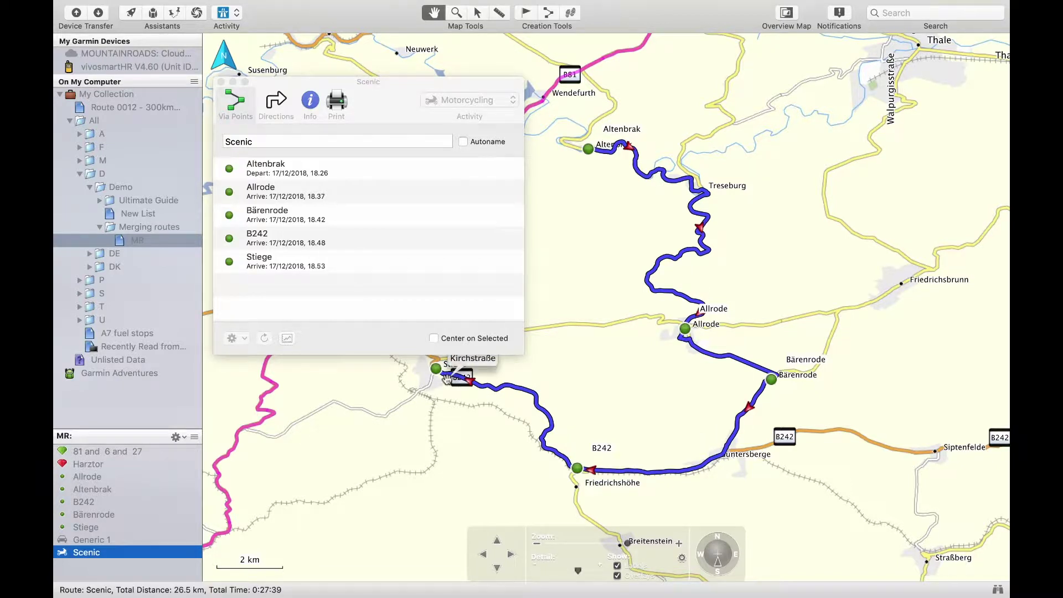
pyautogui.click(96, 542)
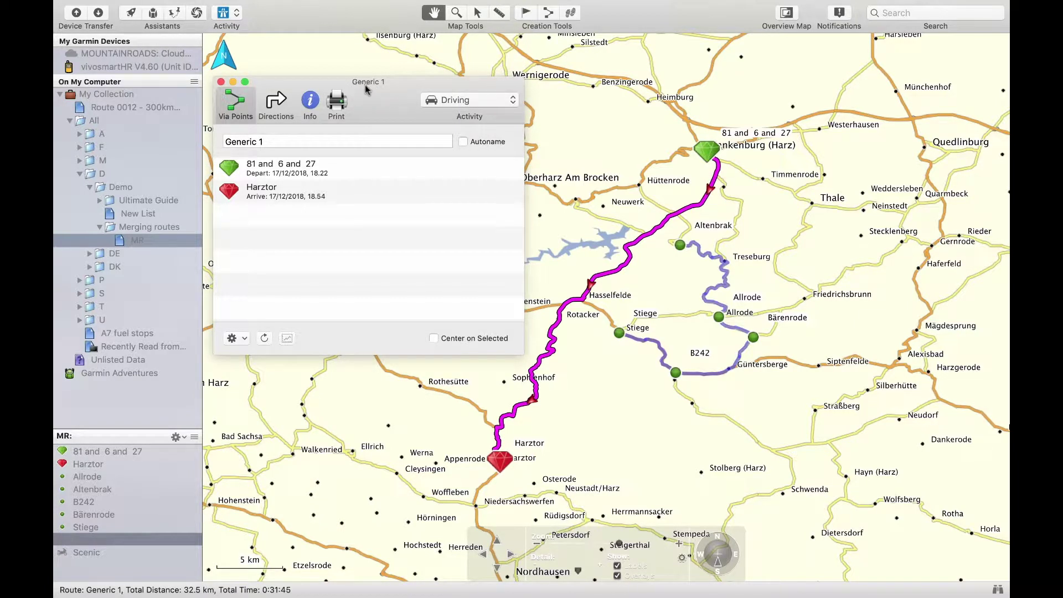
pyautogui.click(87, 540)
pyautogui.moveTo(515, 420)
pyautogui.click(79, 554)
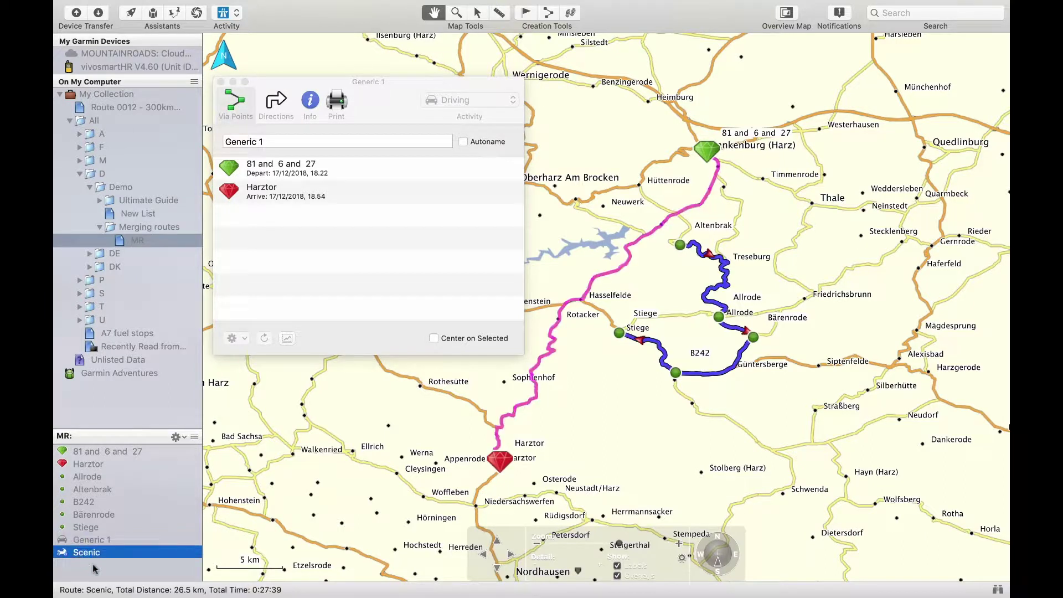
# Drag the Scenic route into Generic 1's Via Points list, adding Altenbrak, Allrode, Bärenrode, B242 and Stiege.
pyautogui.moveTo(86, 557); pyautogui.dragTo(345, 182)
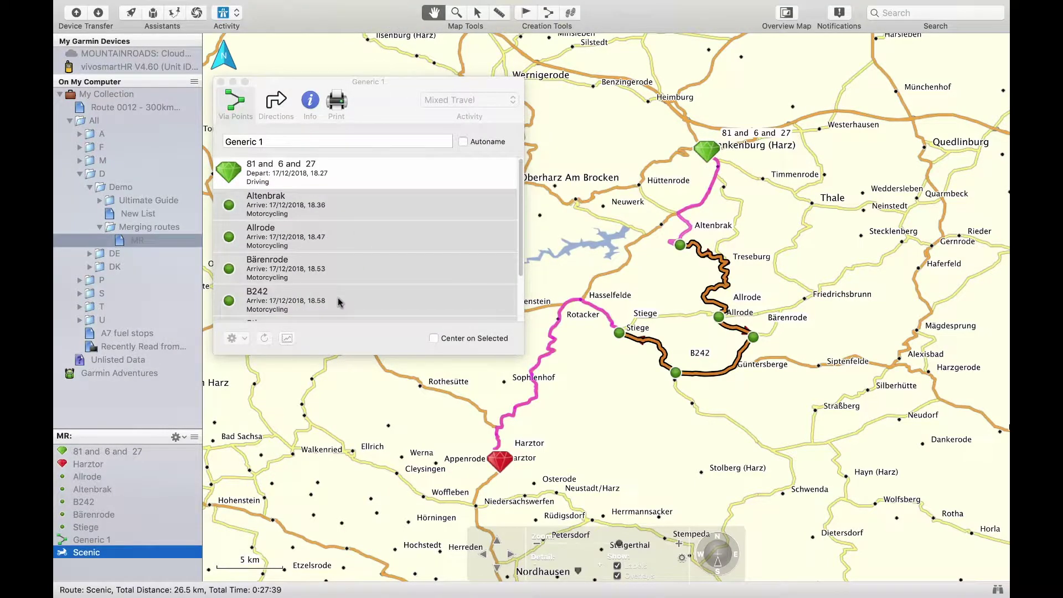
pyautogui.click(404, 403)
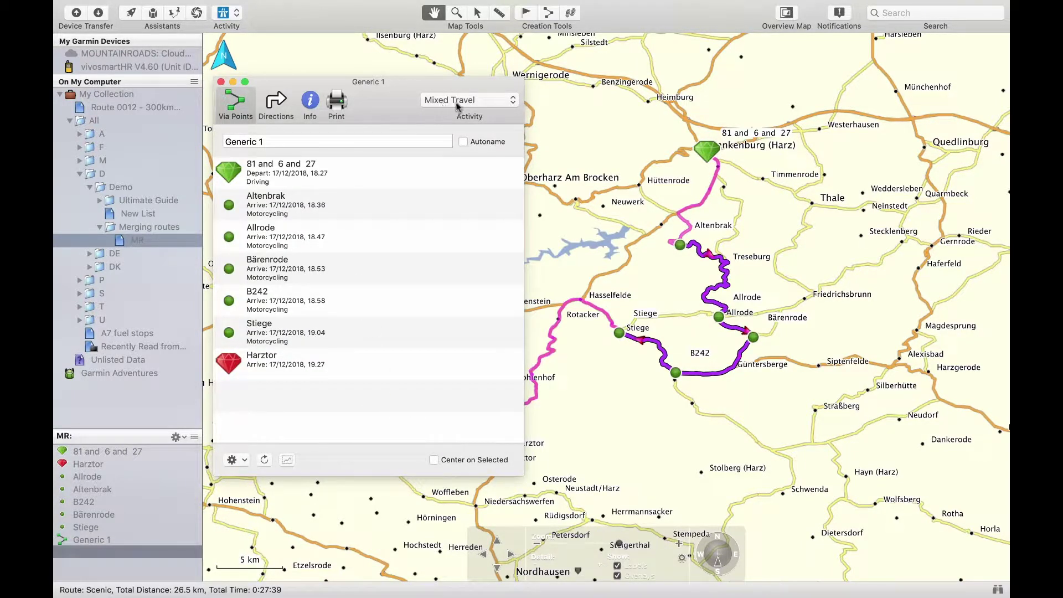
pyautogui.click(290, 174)
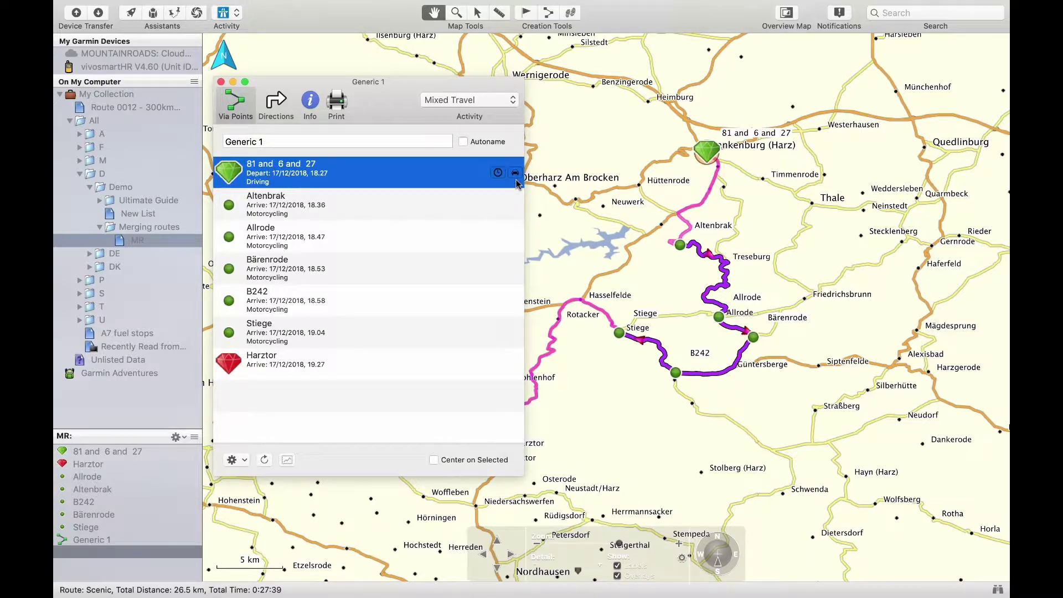
pyautogui.click(332, 211)
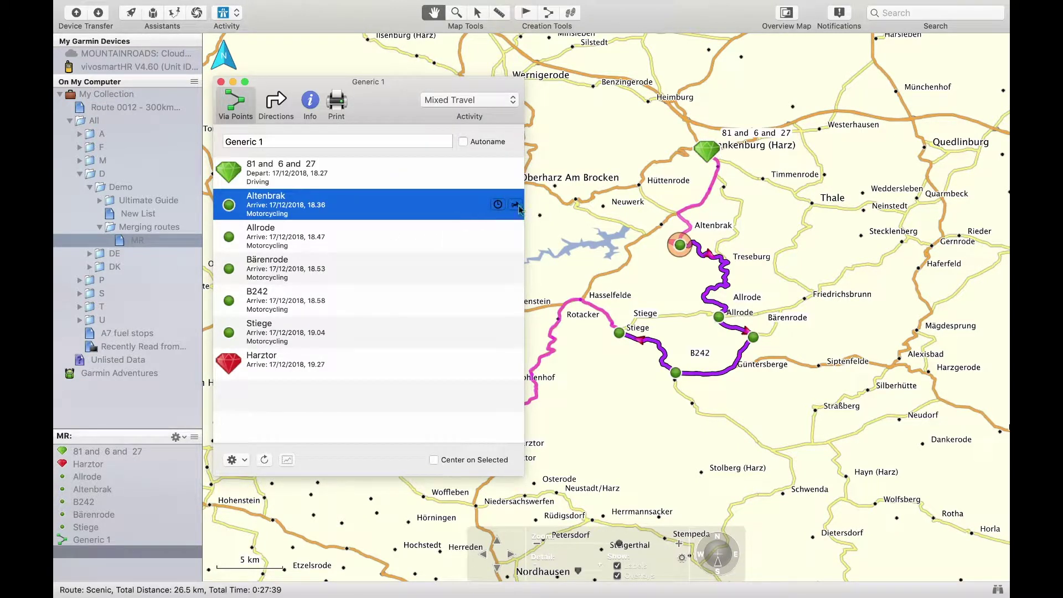
pyautogui.click(512, 238)
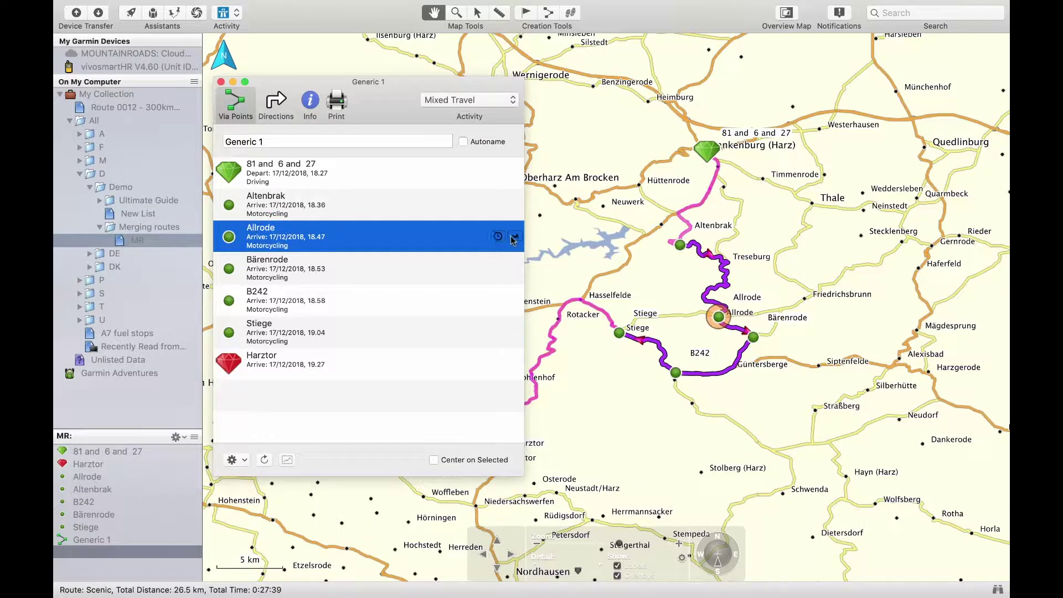
# Set the Bärenrode and B242 via points' travel activity to Driving.
pyautogui.click(515, 268)
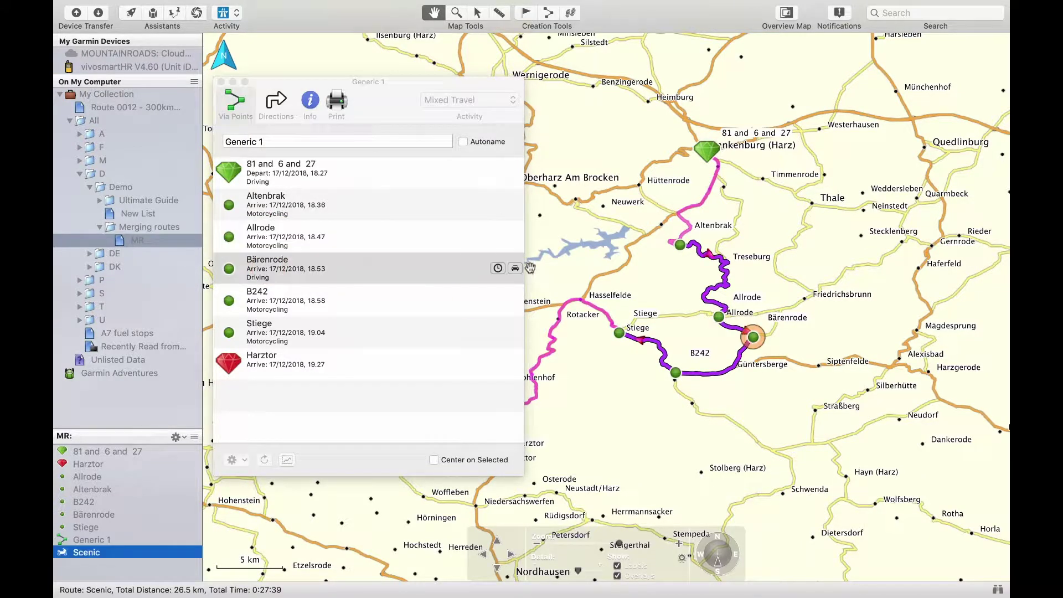
pyautogui.click(471, 305)
pyautogui.click(514, 300)
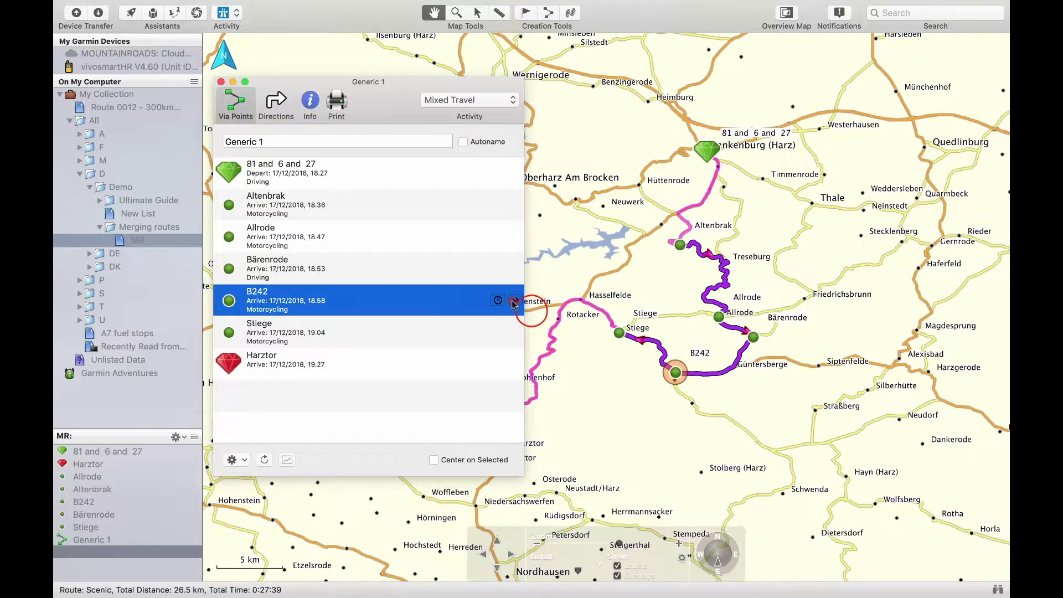
pyautogui.click(533, 310)
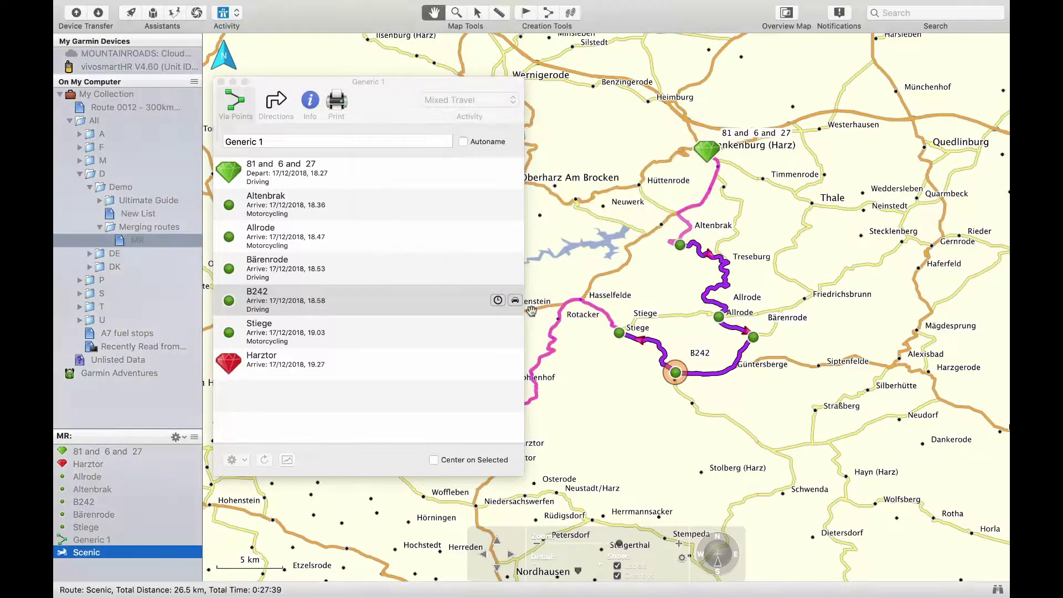
# Change Generic 1's whole-route activity from Mixed Travel to Driving, recalculating it to 52.5 km.
pyautogui.click(459, 100)
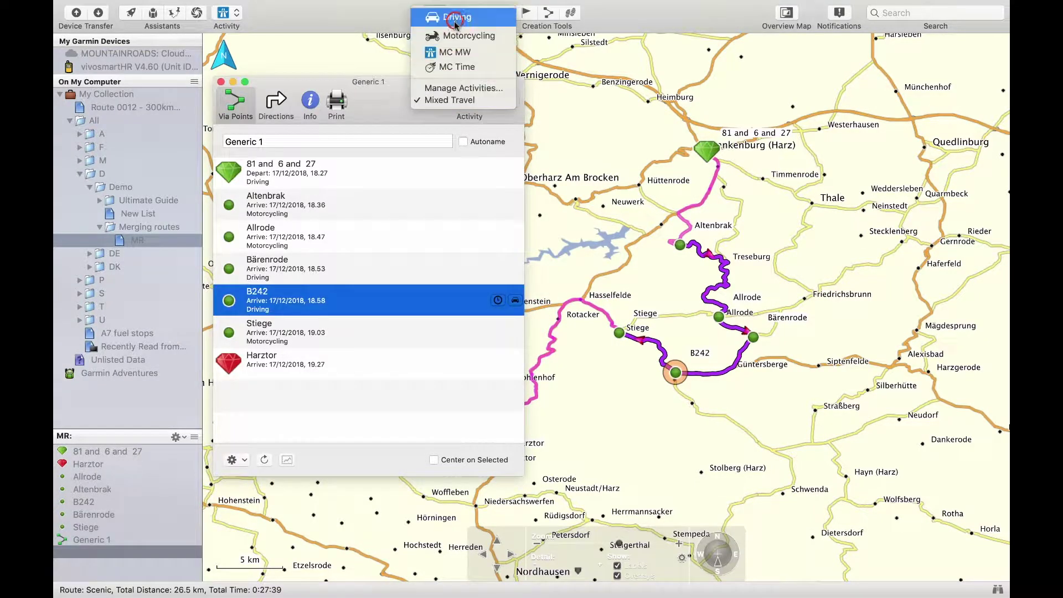
pyautogui.click(456, 17)
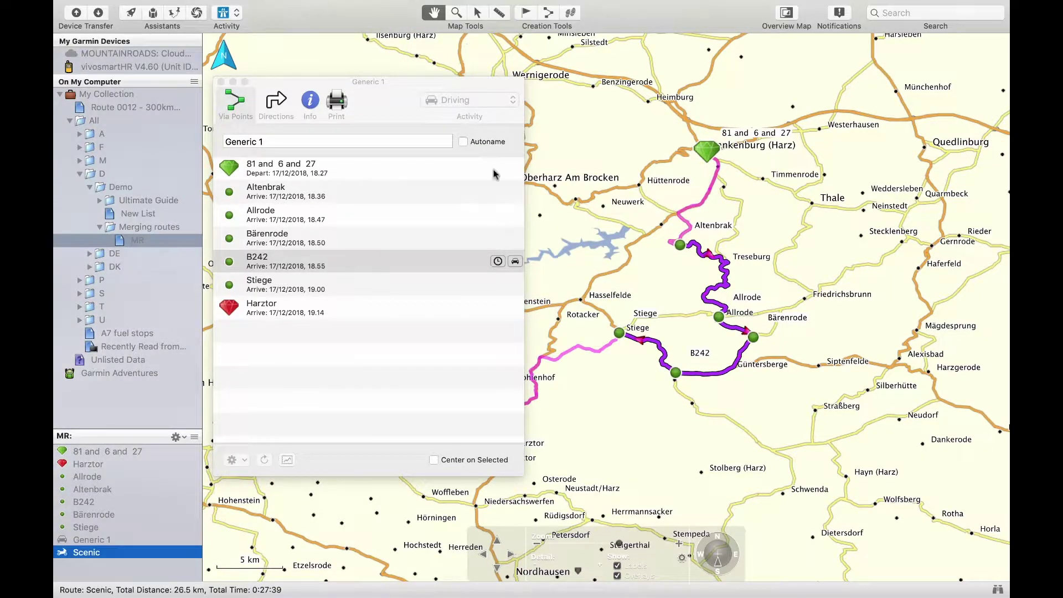
pyautogui.click(590, 255)
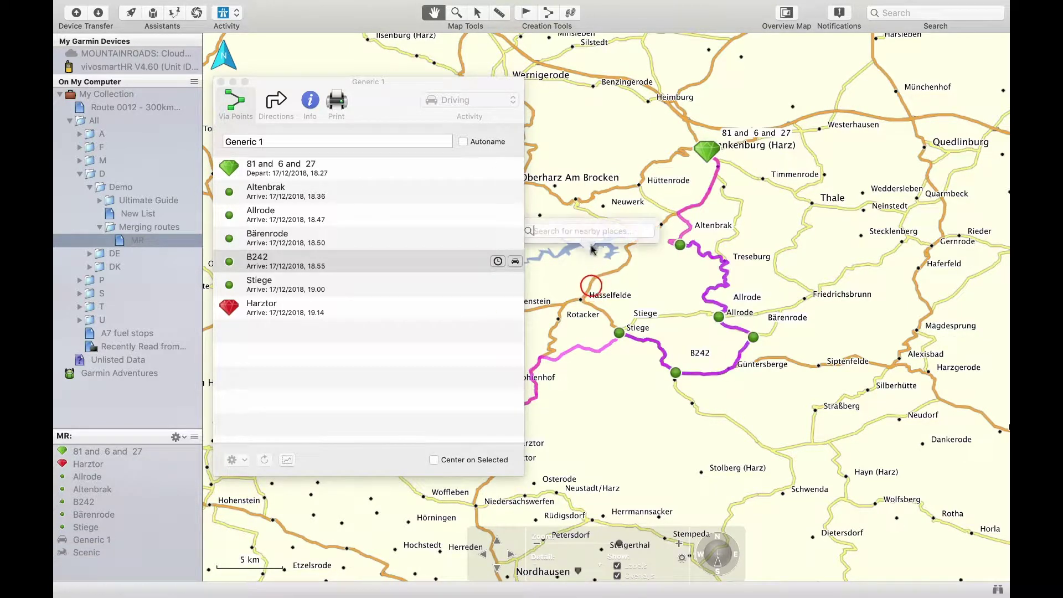
pyautogui.moveTo(581, 287); pyautogui.dragTo(627, 312)
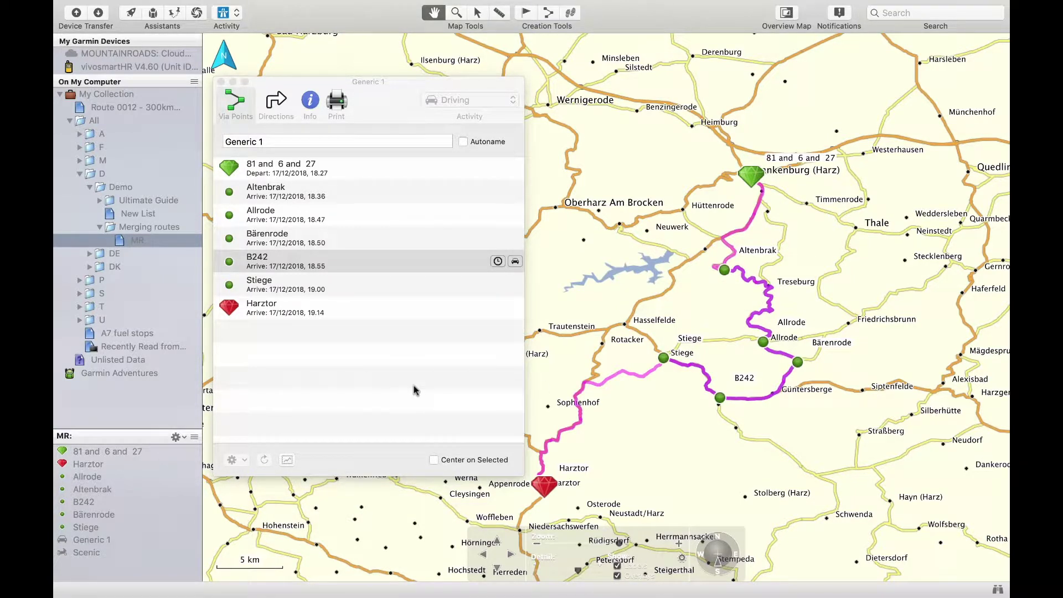
pyautogui.click(88, 544)
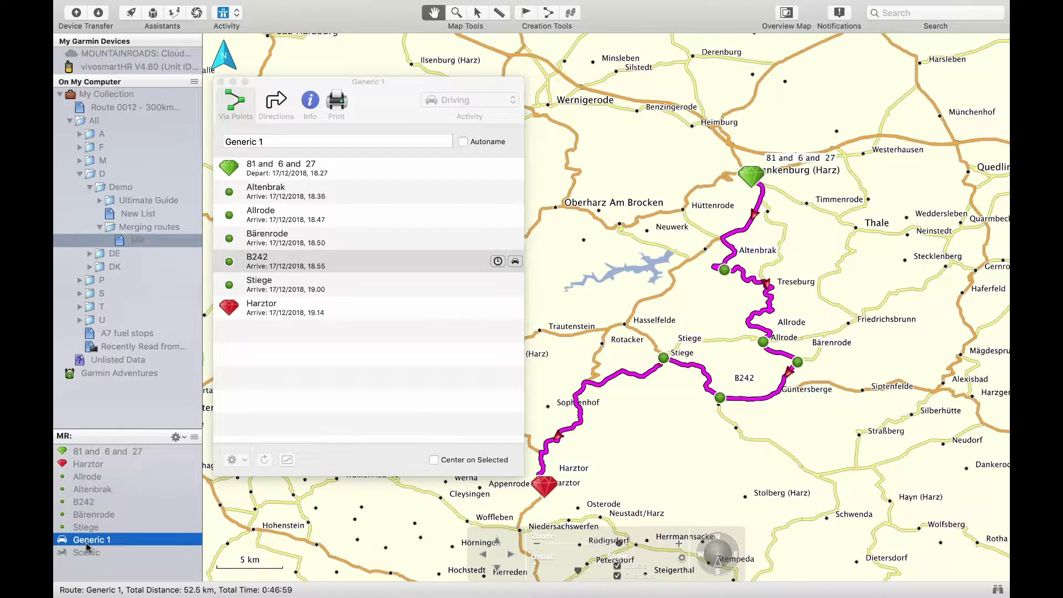